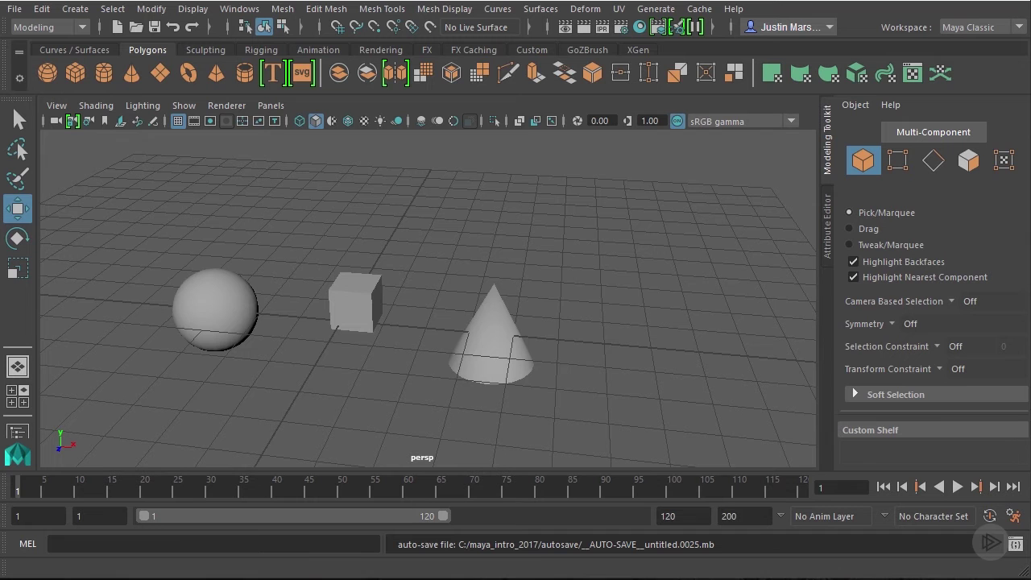
- Track the perspective camera so the sphere, cube and cone shift to the right
middle_click_drag(392, 267, 552, 269, "alt")
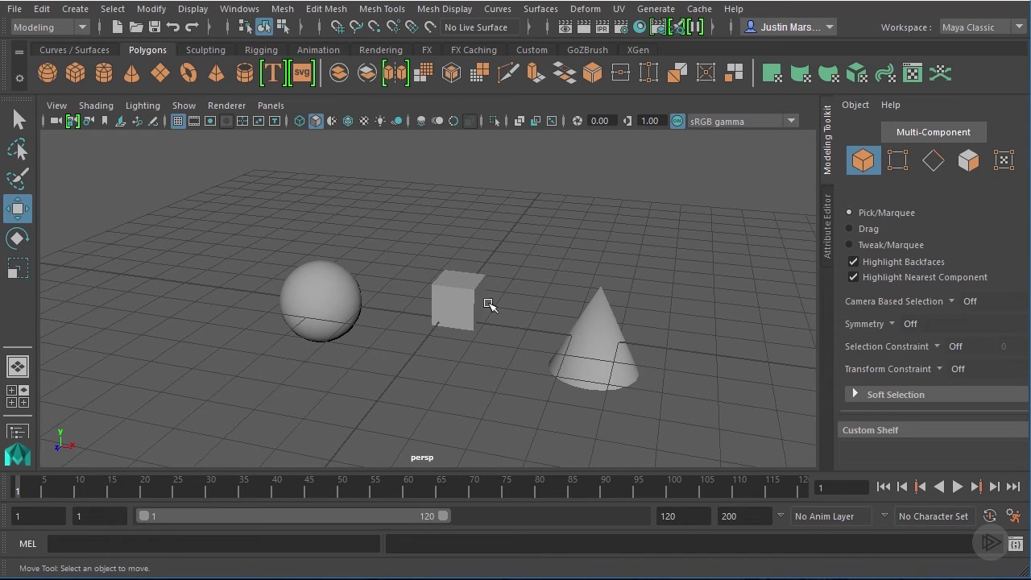
- Use the hotbox to switch the viewport to the left view, then the right side view
key("space")
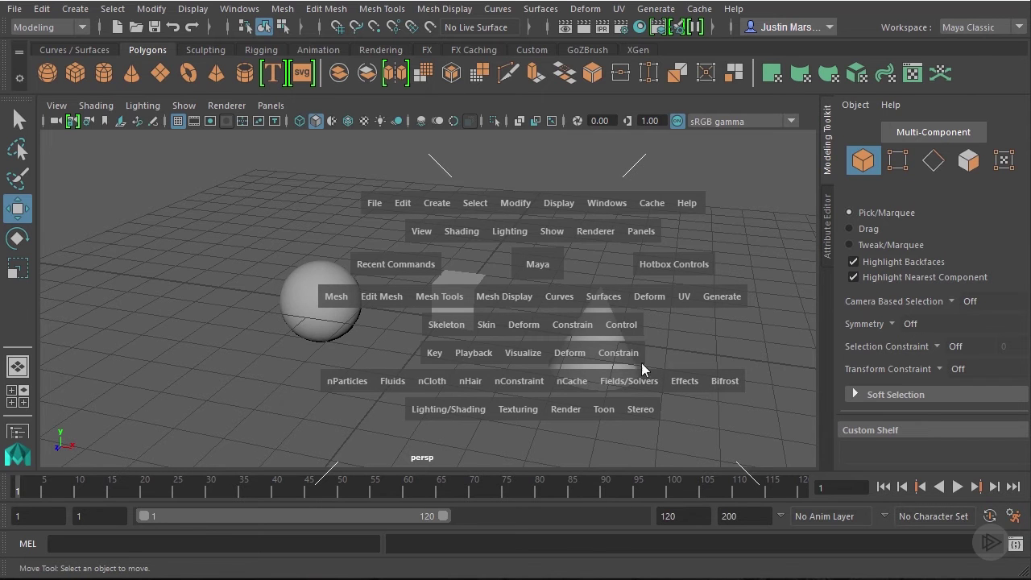
left_click(542, 267)
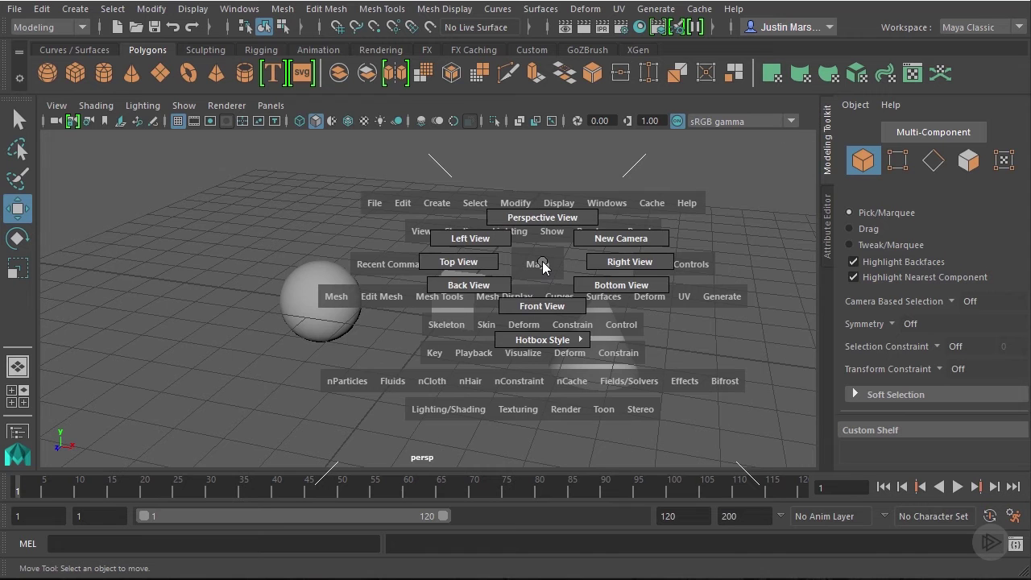
left_click_drag(542, 267, 475, 241)
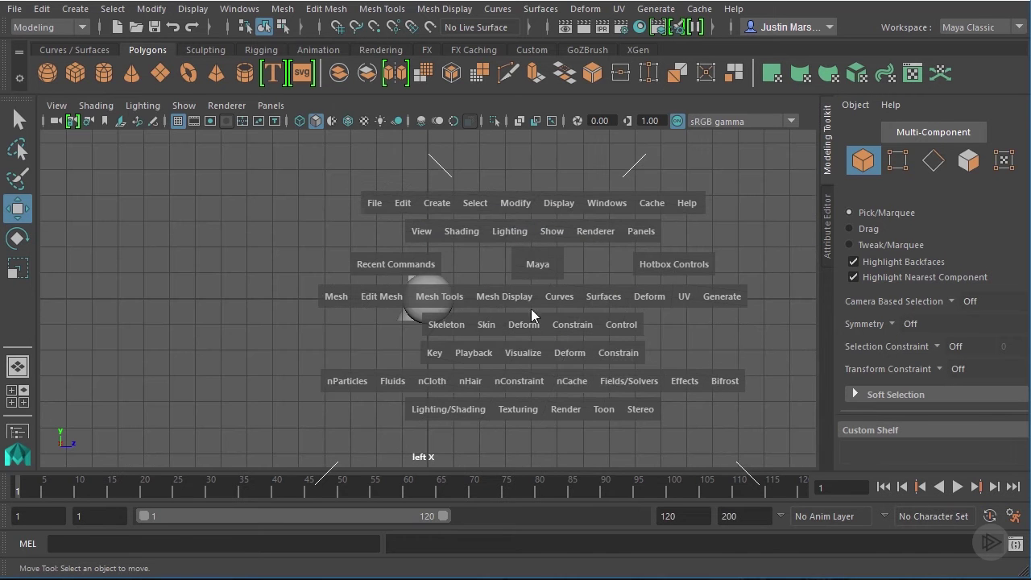
left_click(542, 270)
left_click_drag(542, 271, 545, 306)
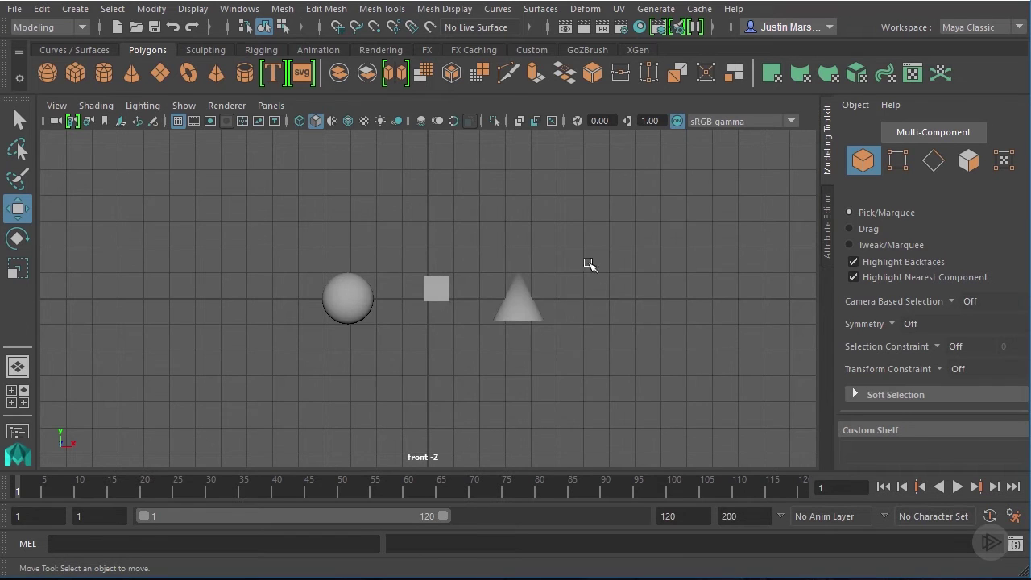
- Switch the viewport to the top view, then back to perspective
key("space")
left_click_drag(586, 266, 470, 304)
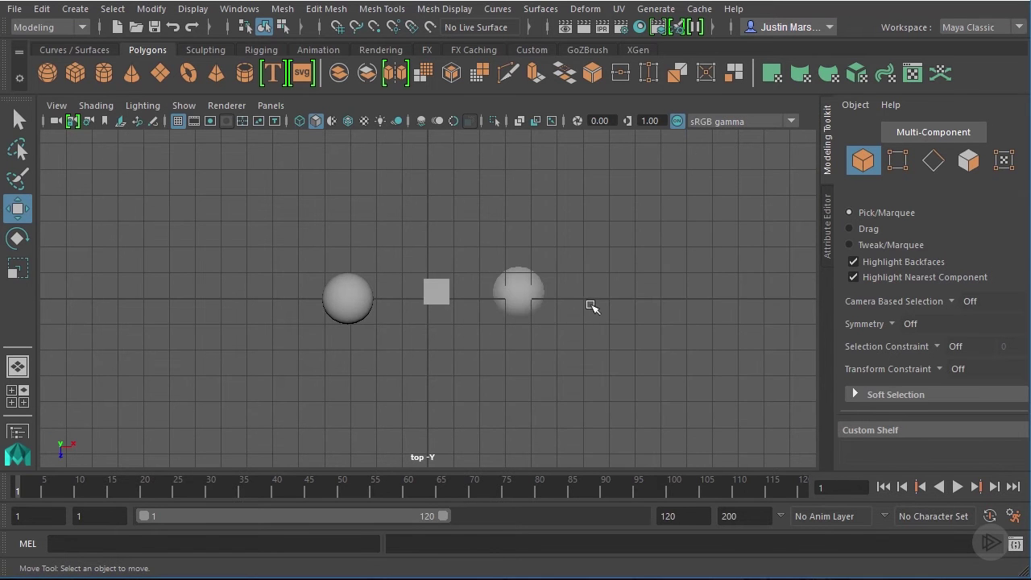
key("space")
left_click(626, 286)
left_click_drag(625, 287, 700, 268)
- Reopen the hotbox and browse the view choices without applying one
key("space")
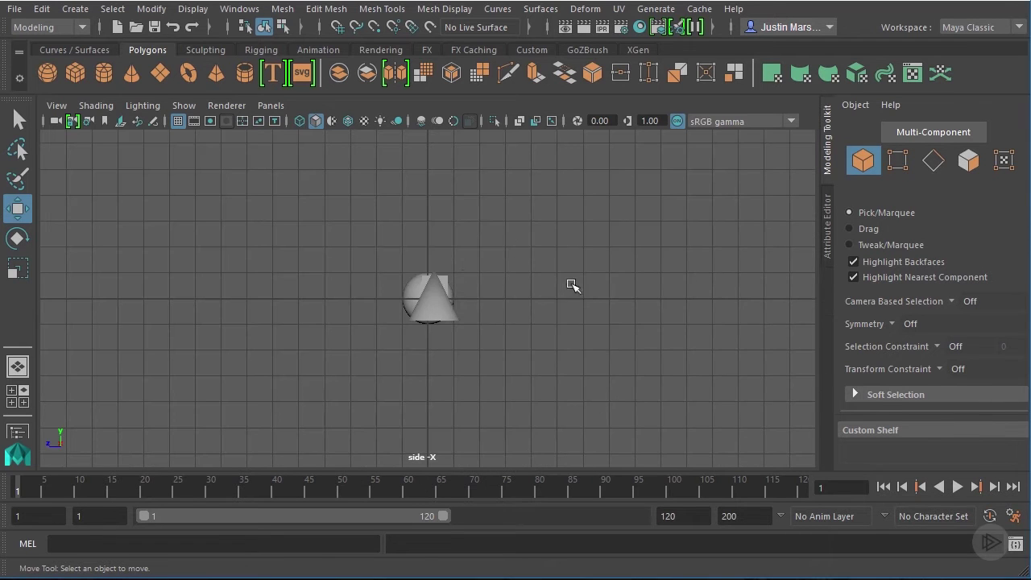
key("space")
left_click(561, 292)
mouse_move(561, 291)
left_mouse_down()
mouse_move(599, 280)
mouse_move(573, 352)
mouse_move(606, 281)
mouse_move(615, 293)
mouse_move(561, 292)
left_mouse_up()
- Go from the four-view layout back to a single maximized perspective view
key("space")
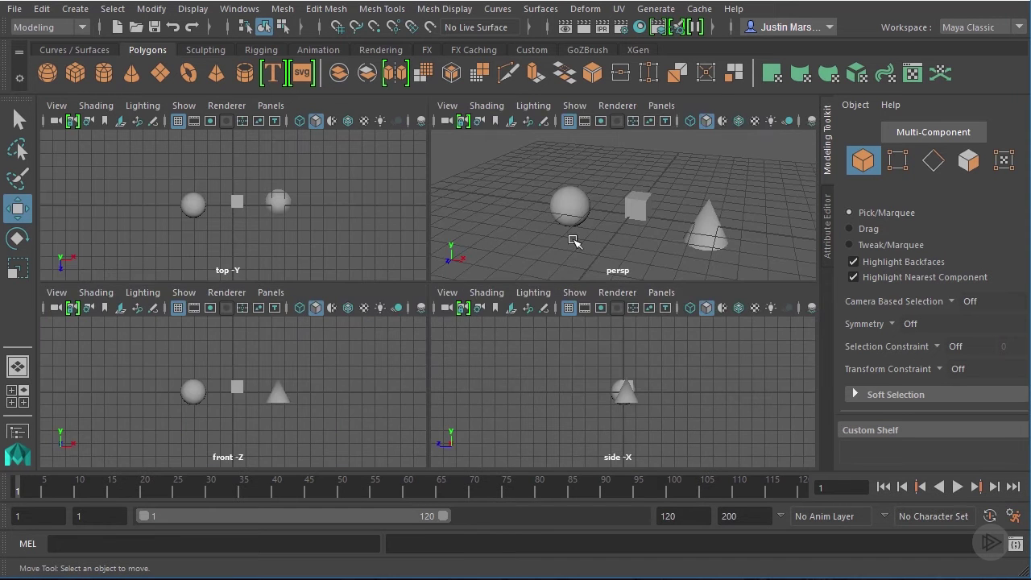
key("space")
key("space")
key("space")
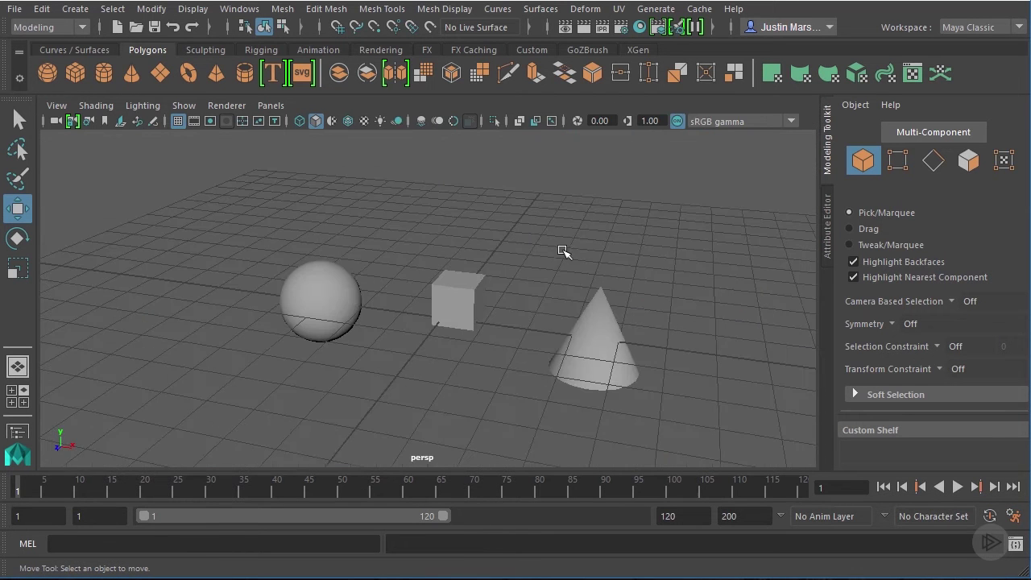
key("space")
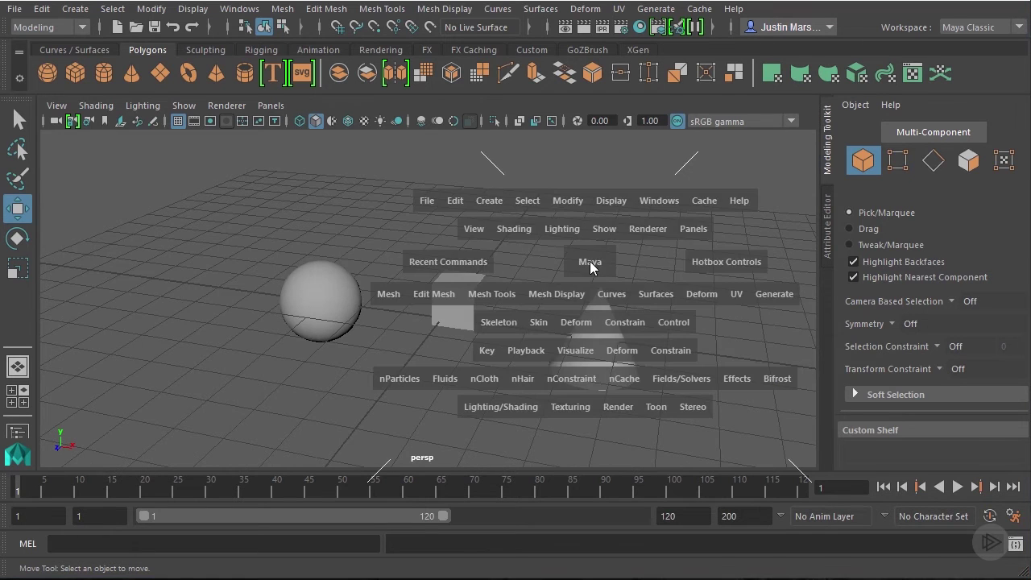
left_click_drag(589, 261, 597, 219)
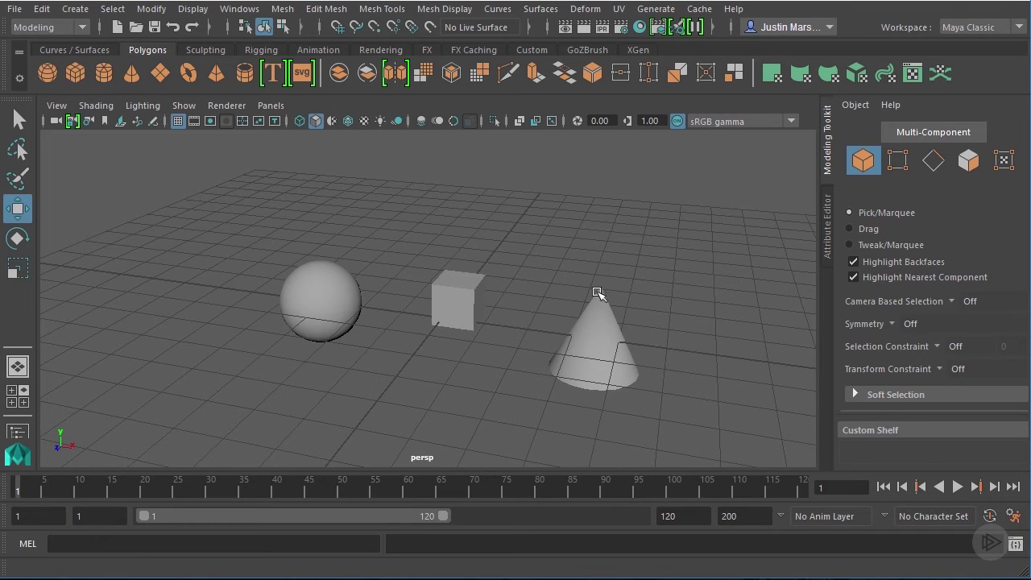
- Set the hotbox to Hotbox Controls > Show Modeling > Modeling Only
key("space")
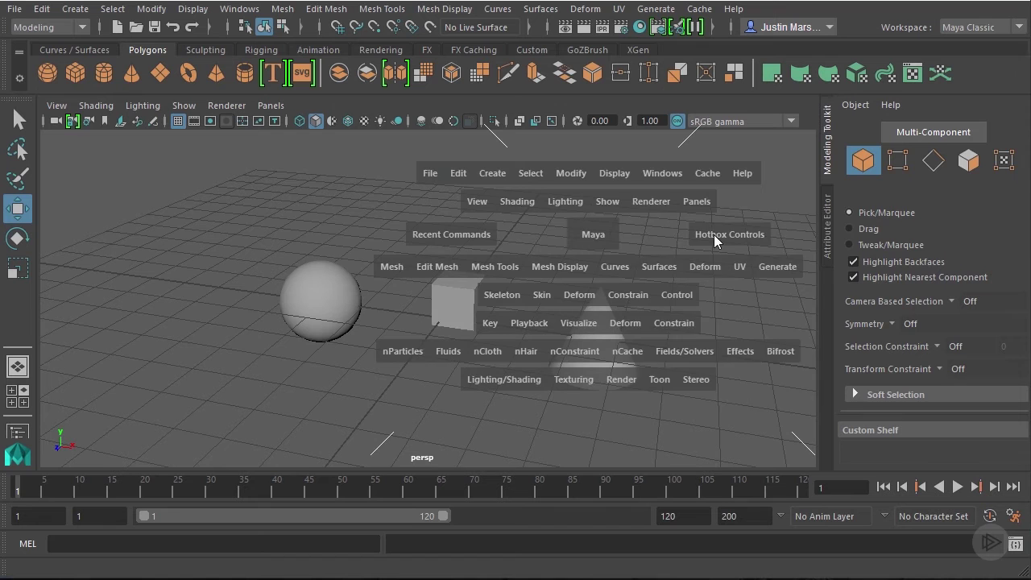
mouse_move(714, 234)
left_mouse_down()
mouse_move(636, 256)
mouse_move(629, 210)
mouse_move(680, 232)
mouse_move(630, 214)
mouse_move(725, 234)
left_mouse_up()
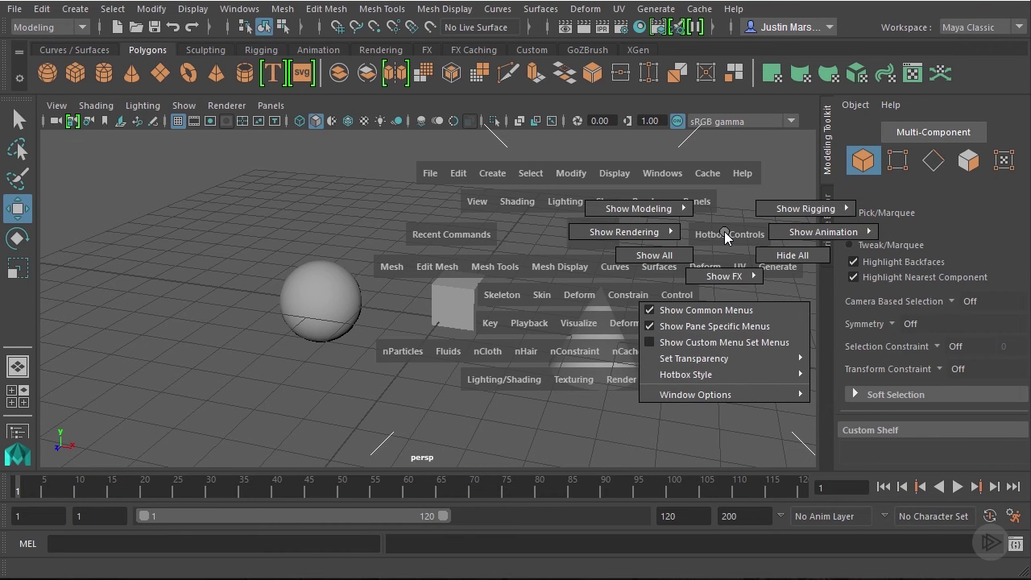
left_click_drag(725, 233, 725, 235)
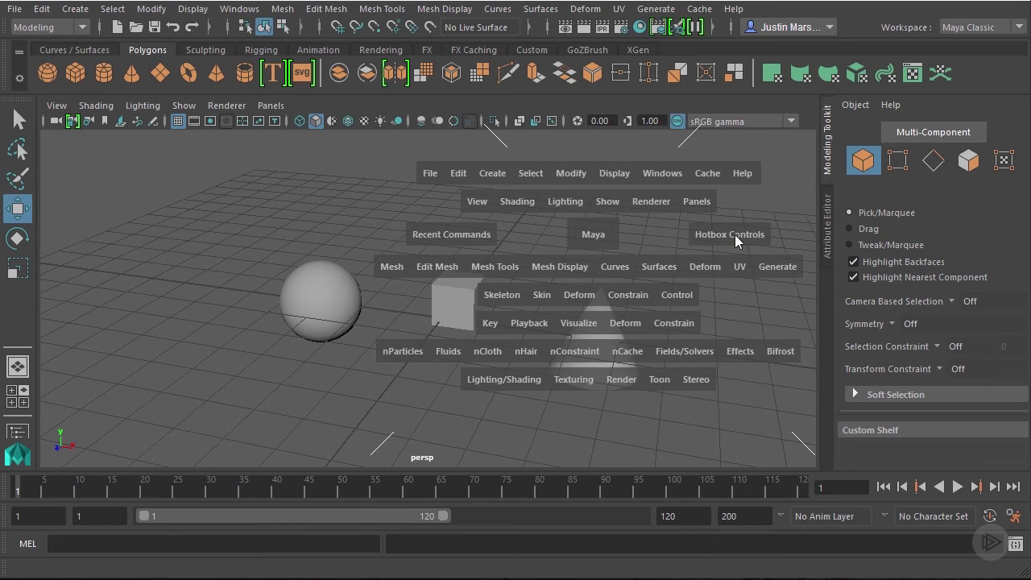
left_click_drag(735, 234, 667, 175)
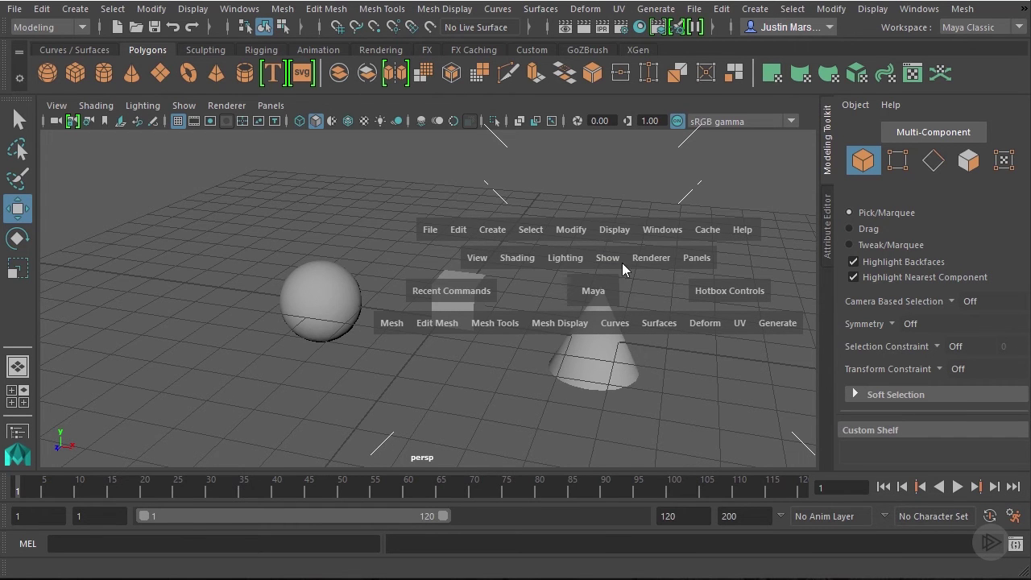
- Set the hotbox to Show All menu sets and browse the editor windows list
left_click(727, 291)
left_click_drag(727, 291, 674, 310)
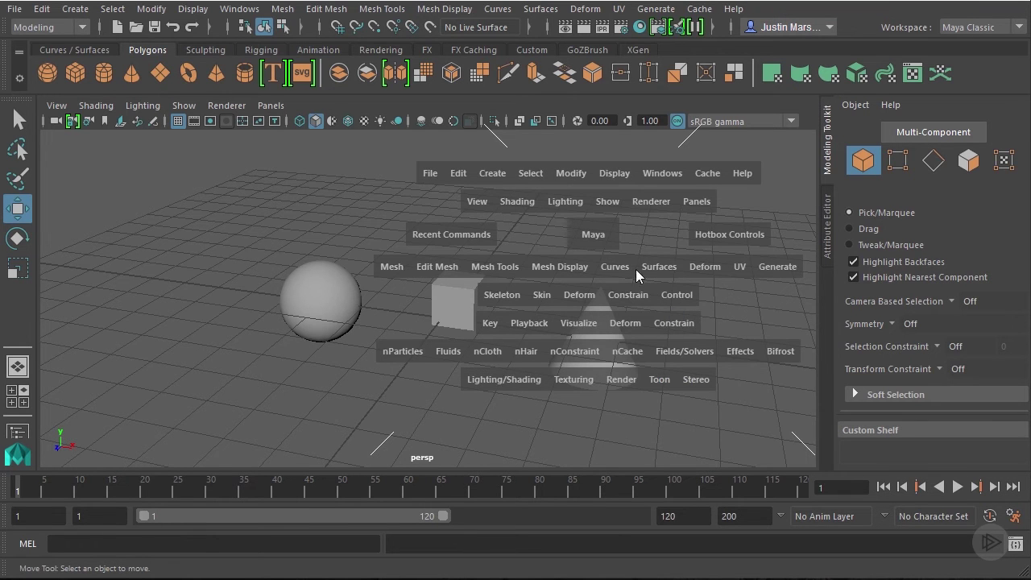
left_click(648, 414)
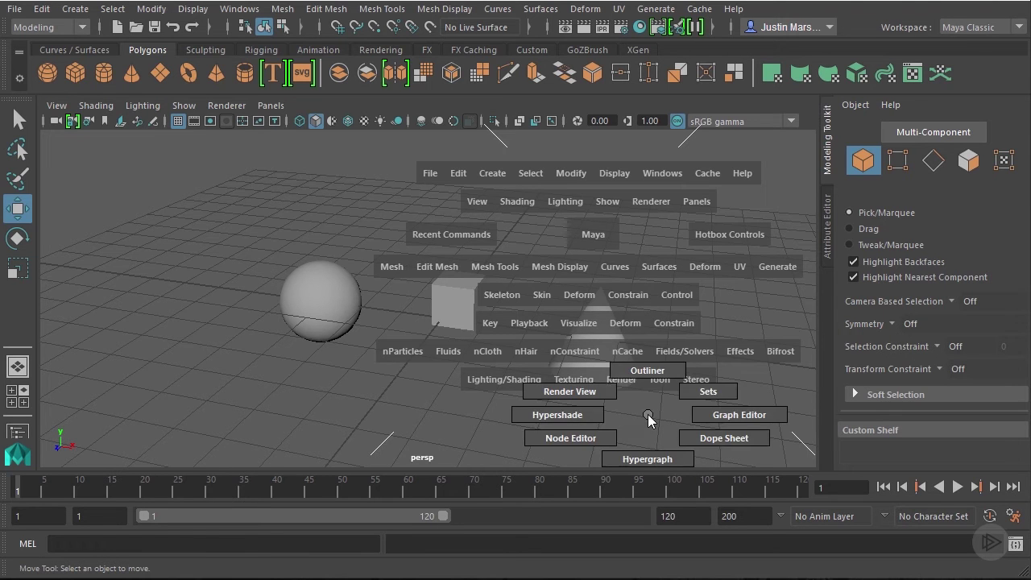
left_click(603, 427)
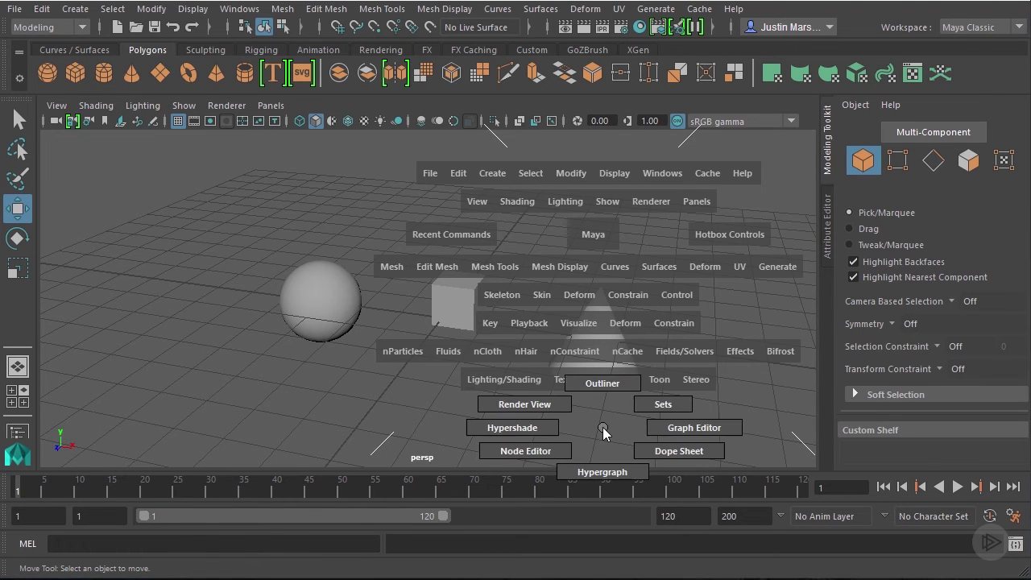
mouse_move(603, 429)
left_mouse_down()
mouse_move(605, 387)
mouse_move(607, 429)
left_mouse_up()
- Browse the selection mask, panel layout and interface toggle marking menus, then close the hotbox
left_click(381, 317)
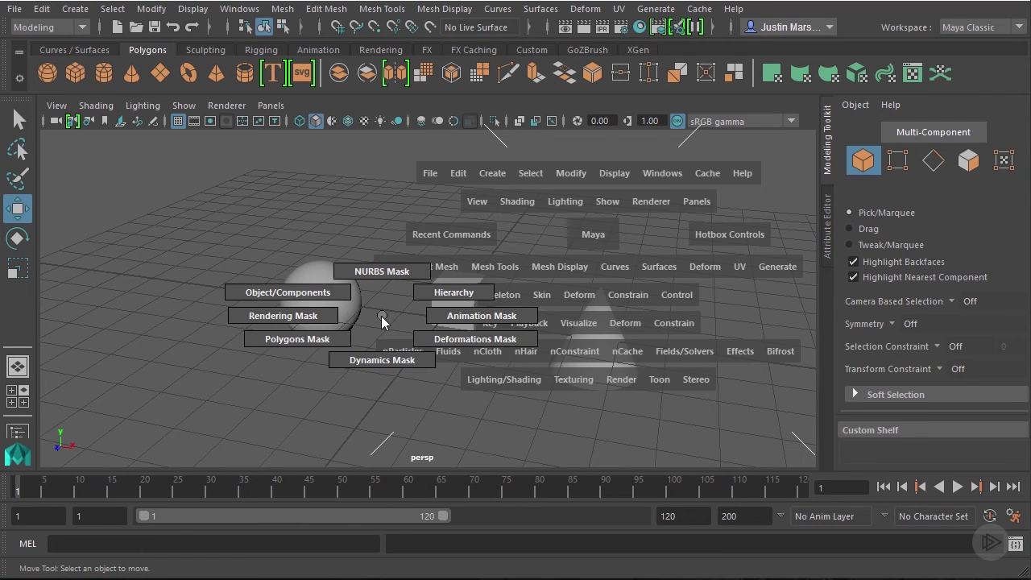
left_click_drag(381, 316, 525, 295)
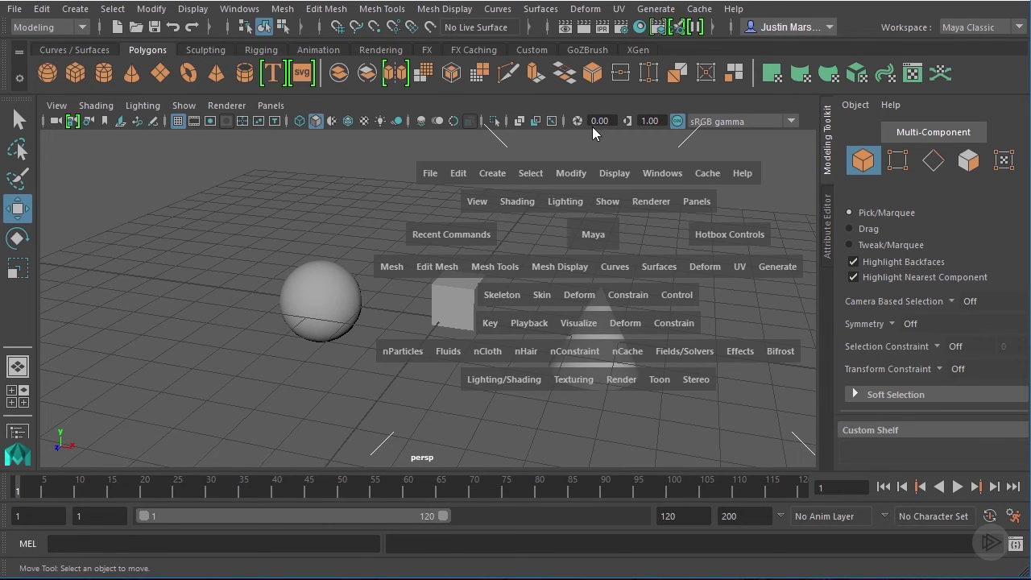
left_click_drag(591, 137, 591, 137)
left_click_drag(798, 211, 805, 234)
left_click_drag(603, 438, 602, 438)
key("space")
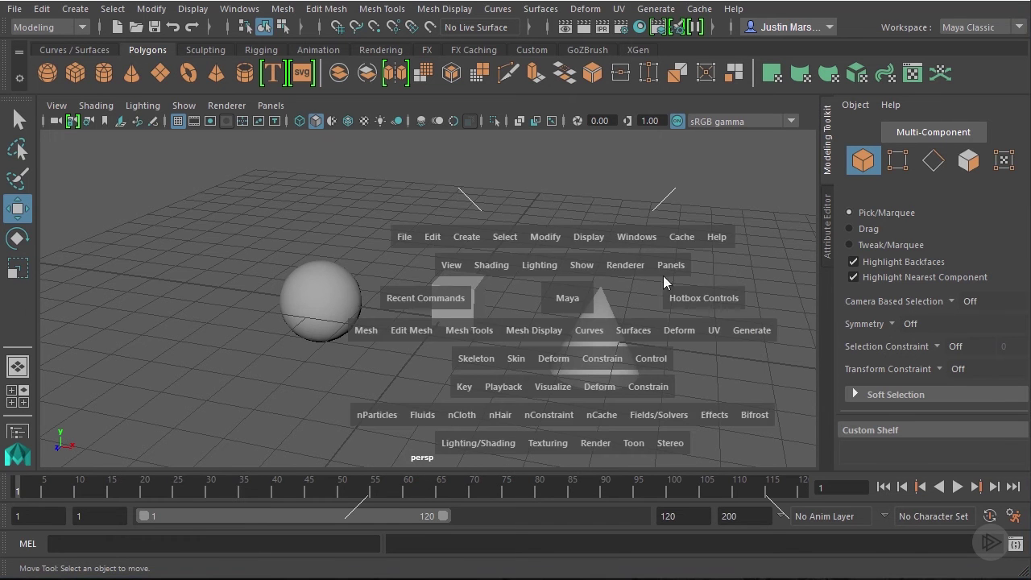
key("space")
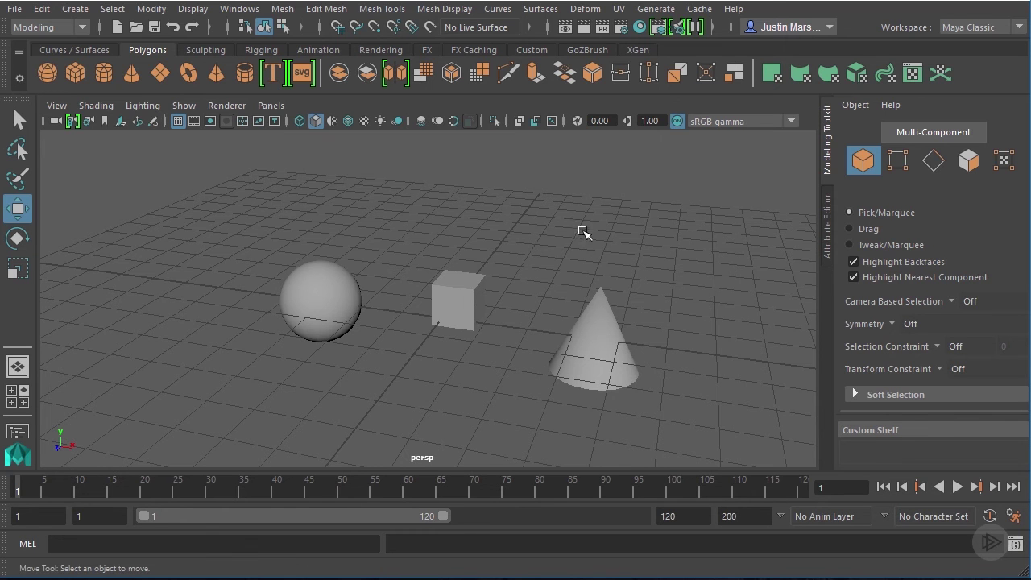
- Select the cube, then the cone, and view and dismiss the cone's right-click marking menu
right_click(548, 238)
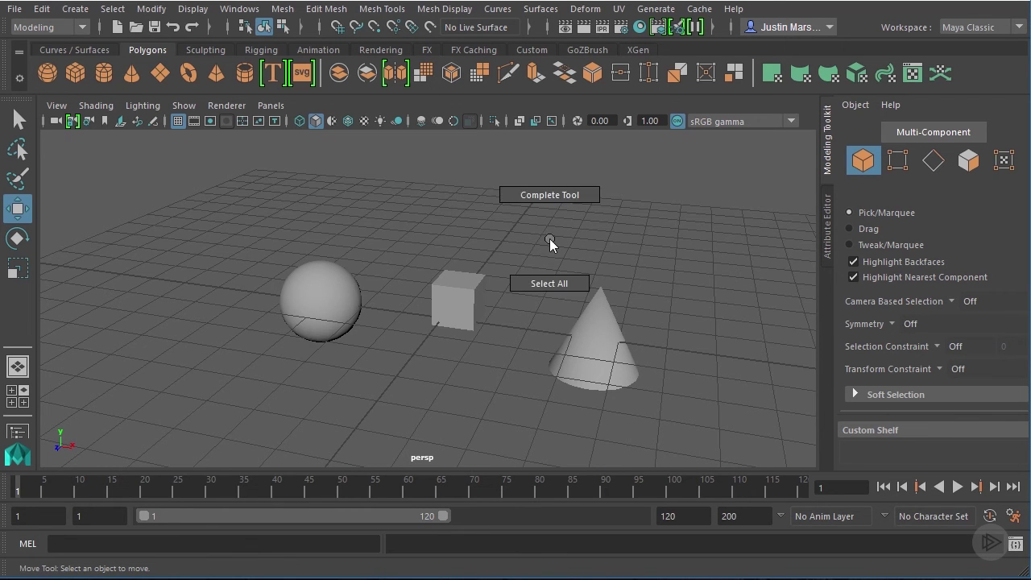
left_click(488, 283)
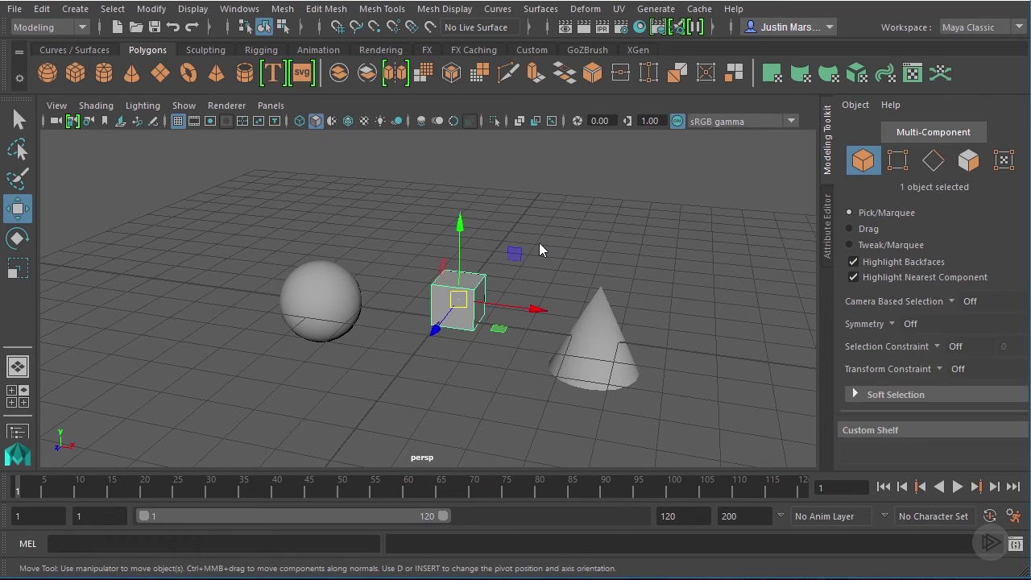
right_click(538, 242)
left_click(604, 338)
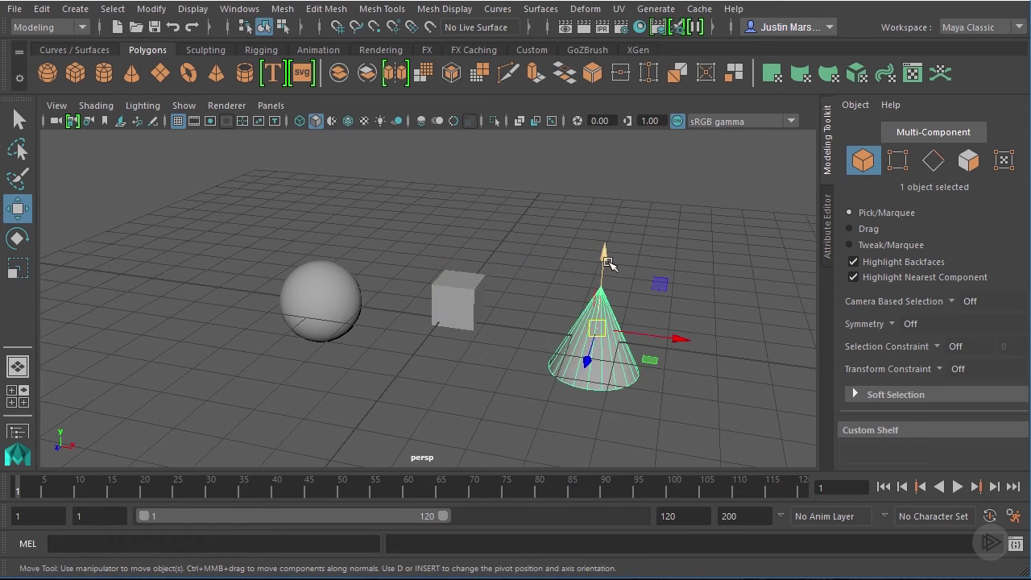
right_click(664, 217)
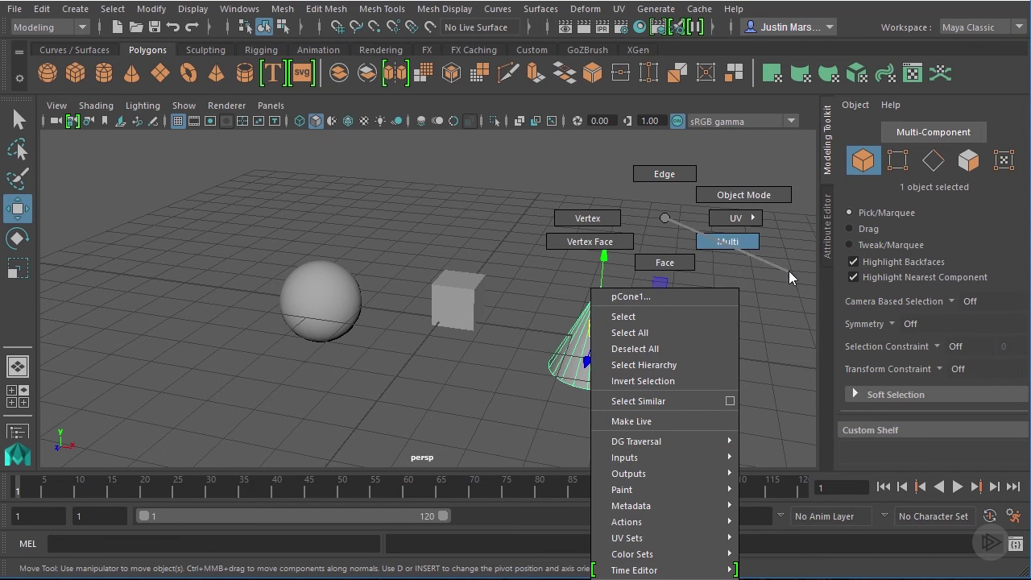
left_click(666, 218)
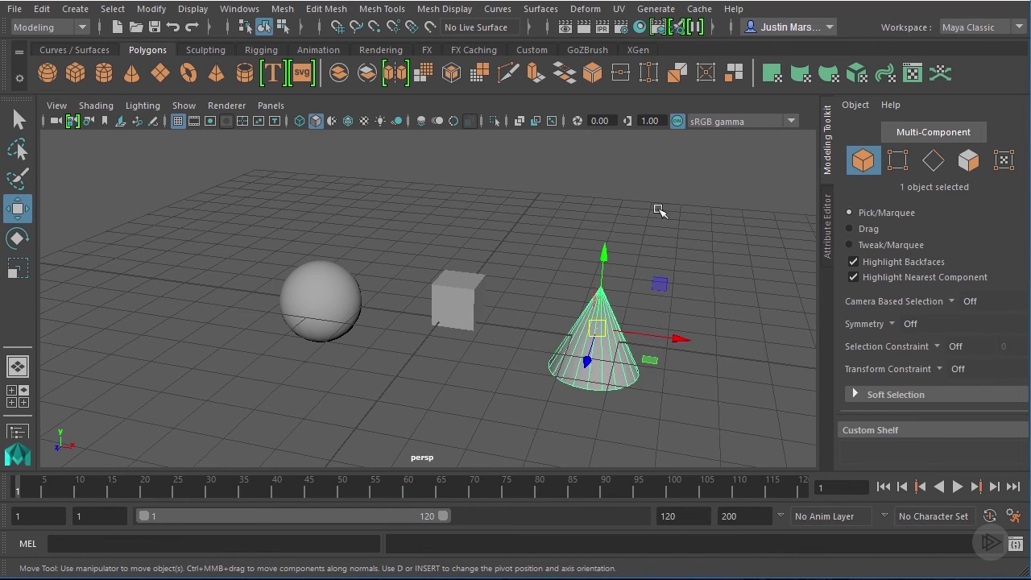